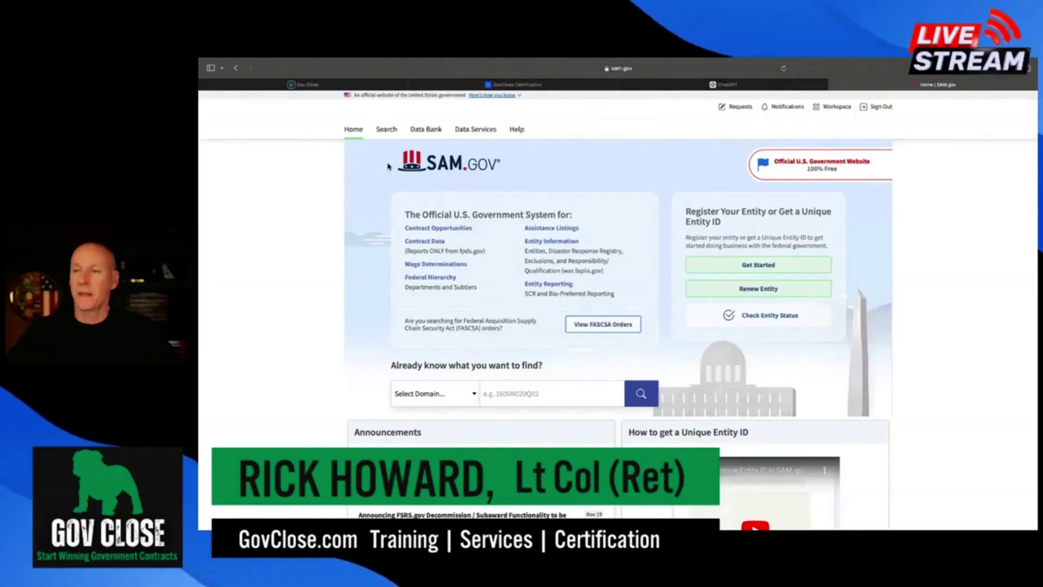
# - Open the search page and set the domain to Contract Opportunities
pyautogui.click(387, 130)
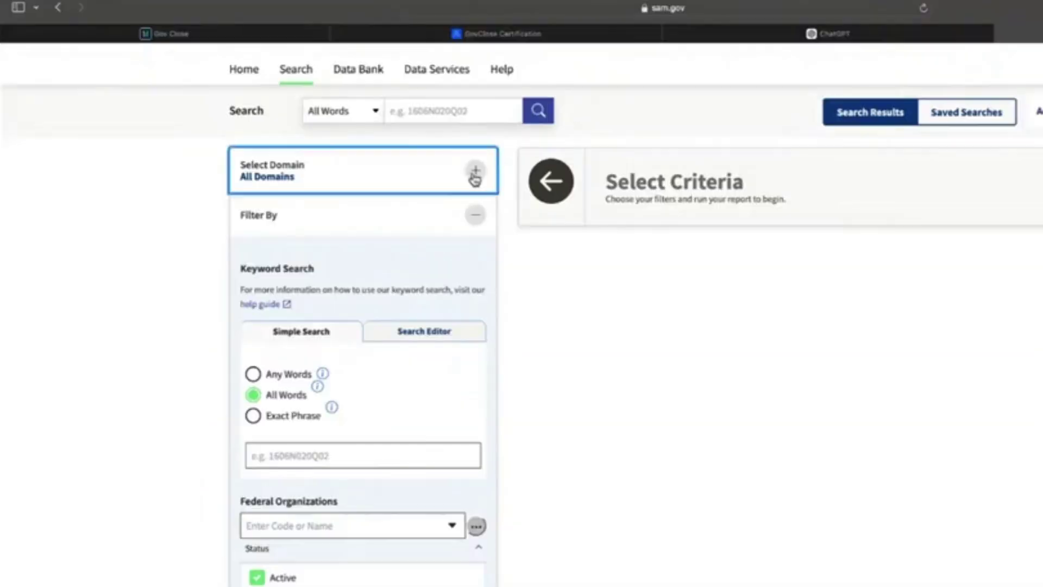
pyautogui.click(500, 171)
pyautogui.click(334, 240)
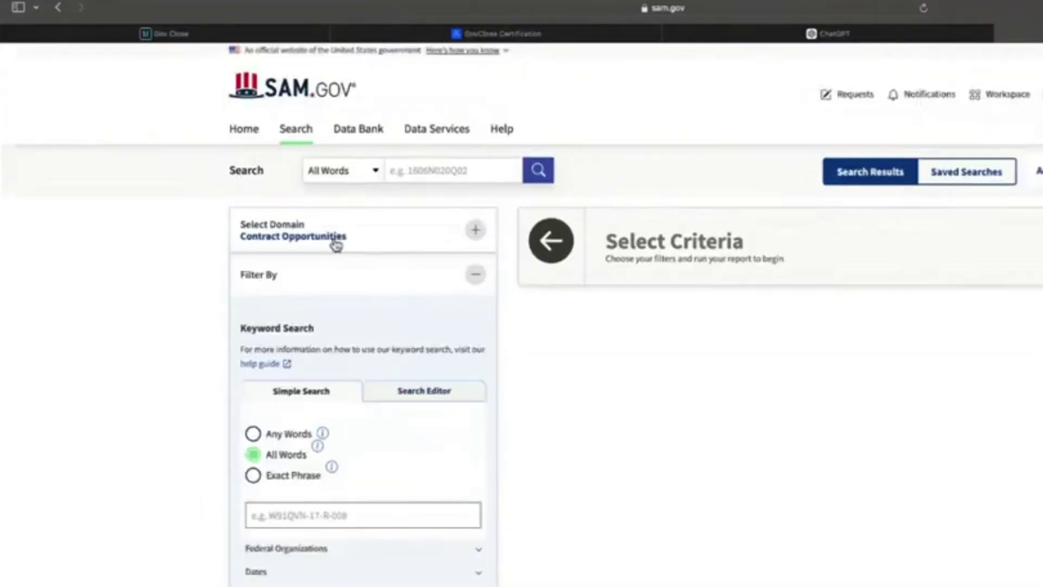
# - Expand the Product or Service Information filters
pyautogui.scroll(-1, 607, 419)
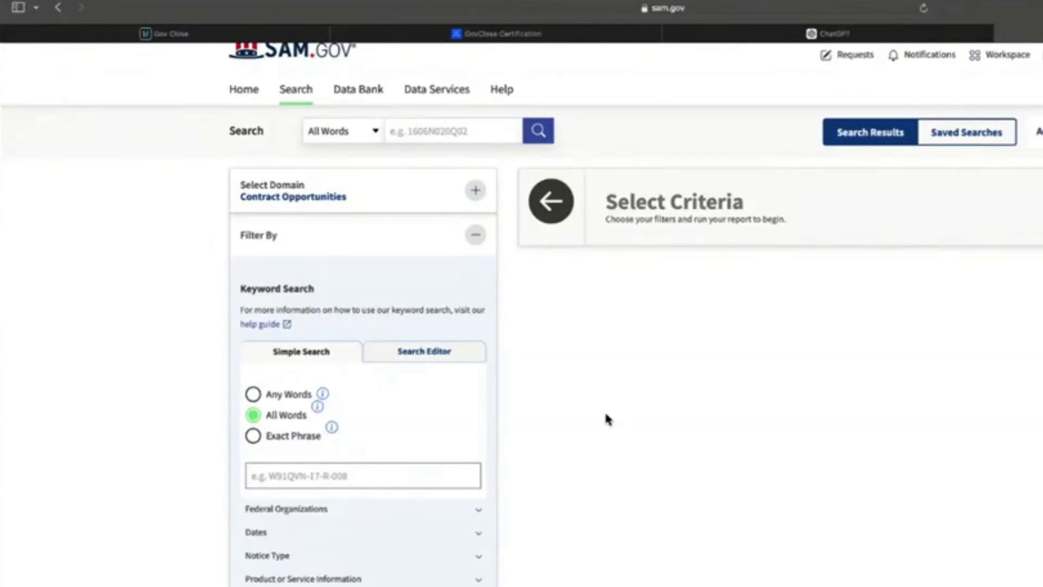
pyautogui.scroll(-1, 443, 424)
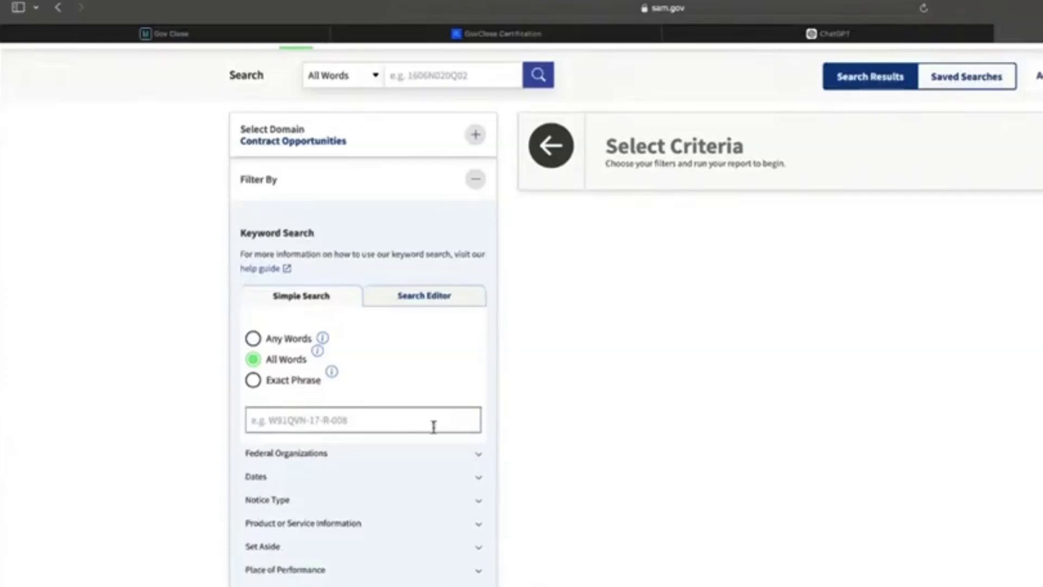
pyautogui.scroll(-1, 361, 537)
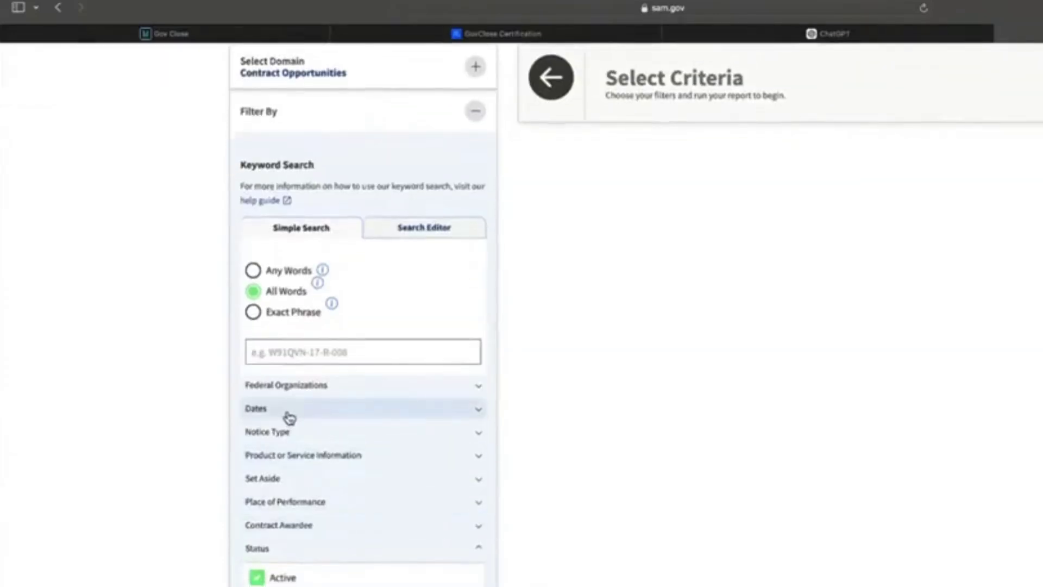
pyautogui.click(316, 461)
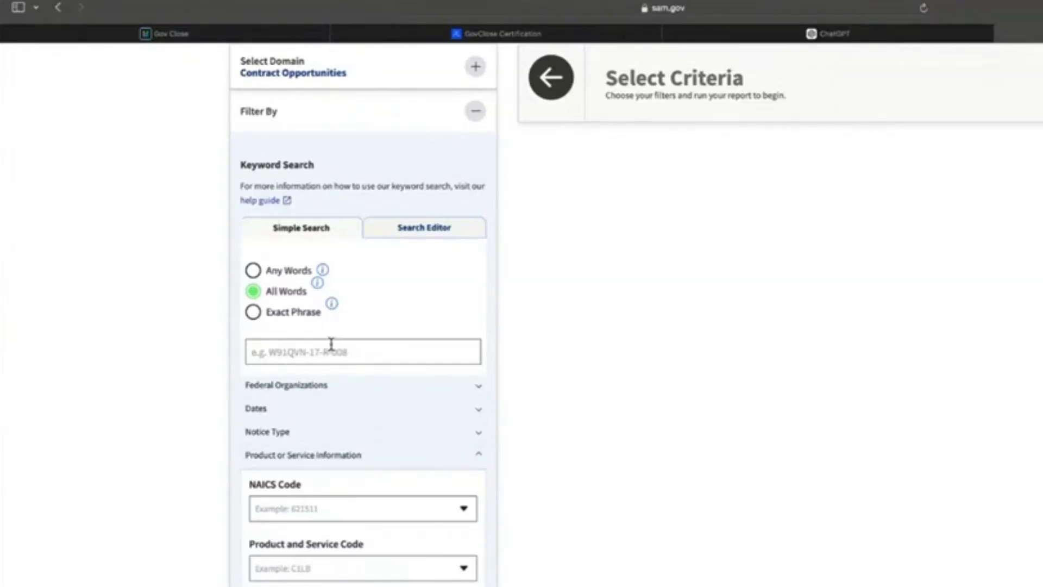
# - Set the keyword to 'analyst certification' with Exact Phrase matching
pyautogui.click(368, 357)
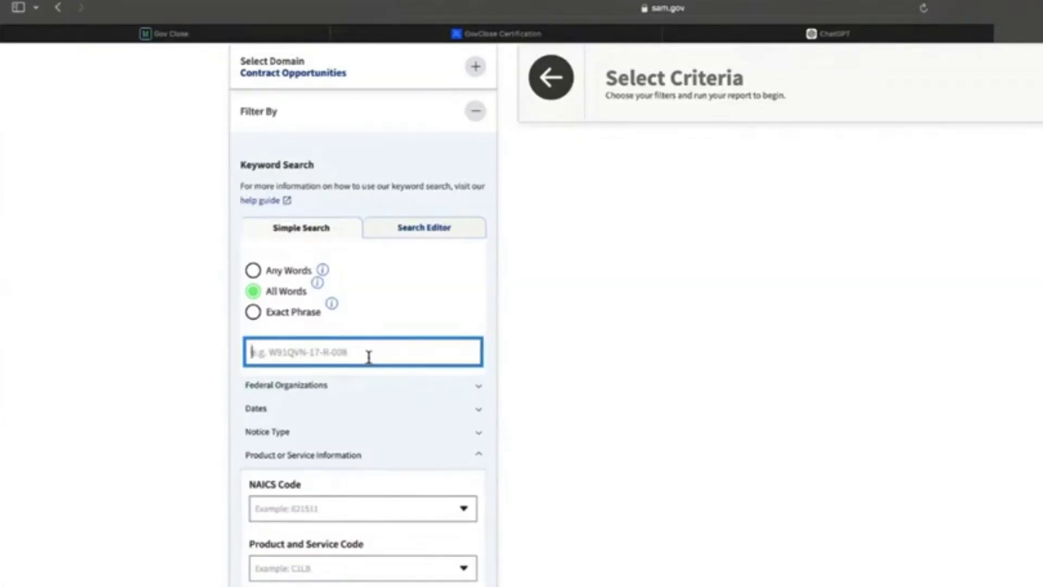
pyautogui.write('Analyst certification')
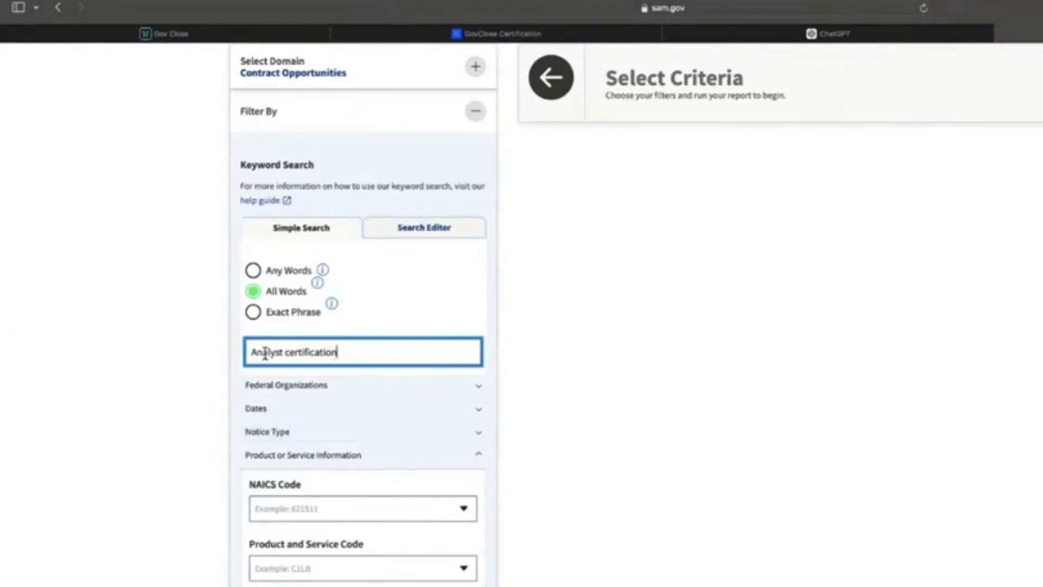
pyautogui.click(253, 313)
pyautogui.click(344, 352)
pyautogui.write('analyst certification')
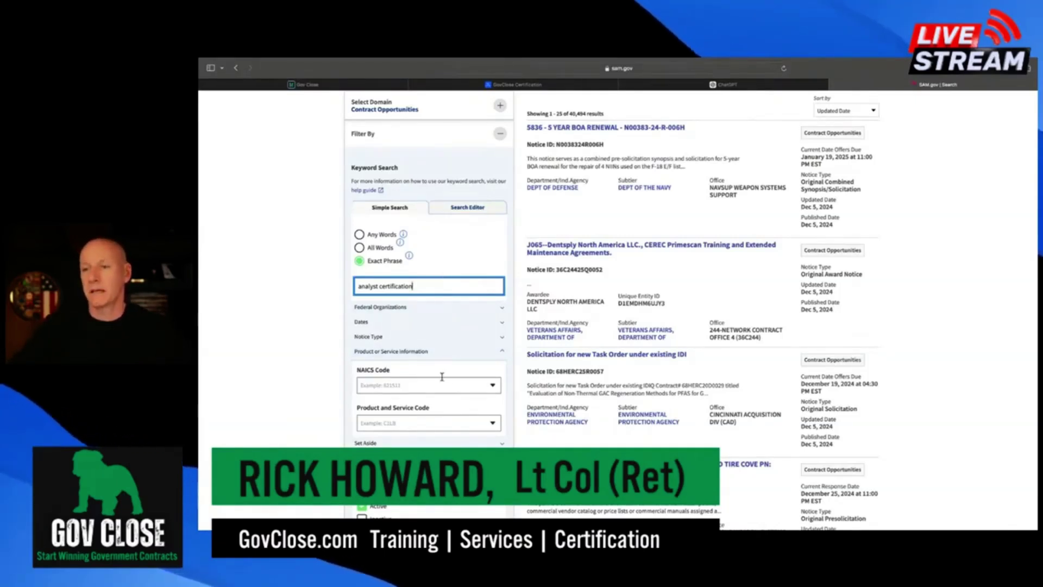
# - Limit the notice type filter to Sources Sought
pyautogui.scroll(-2, 437, 380)
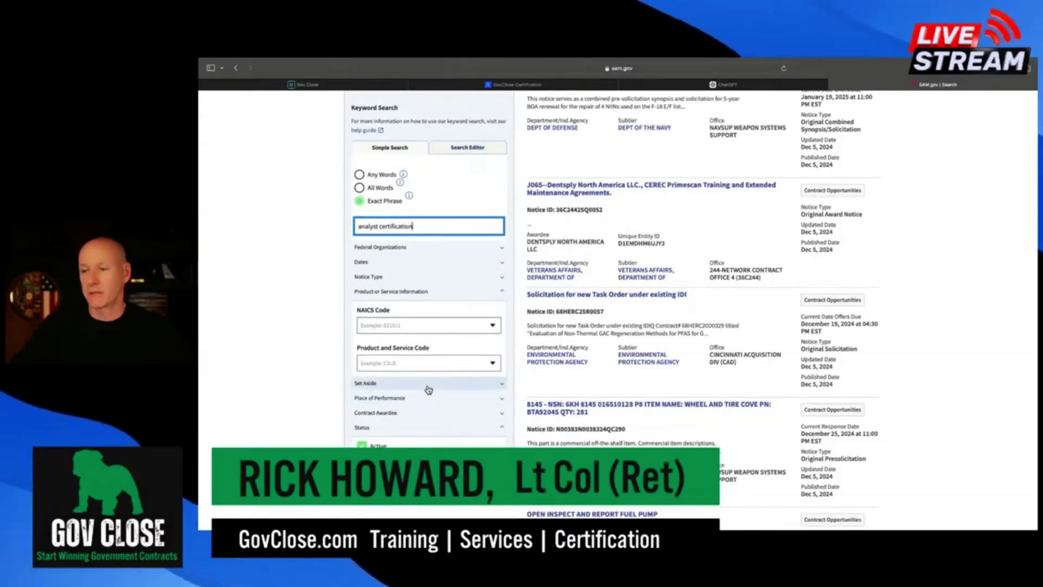
pyautogui.scroll(-1, 427, 391)
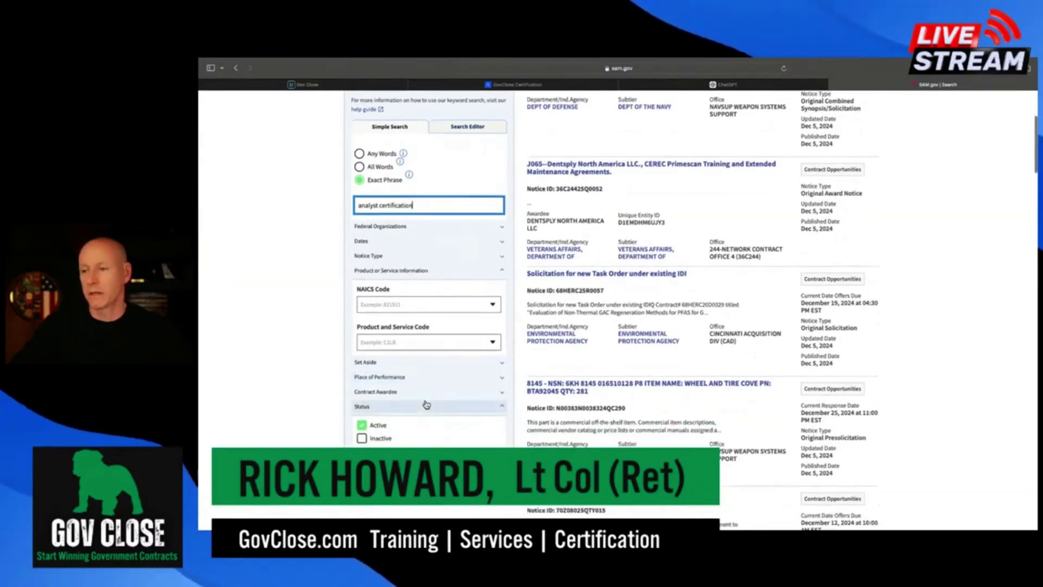
pyautogui.click(442, 363)
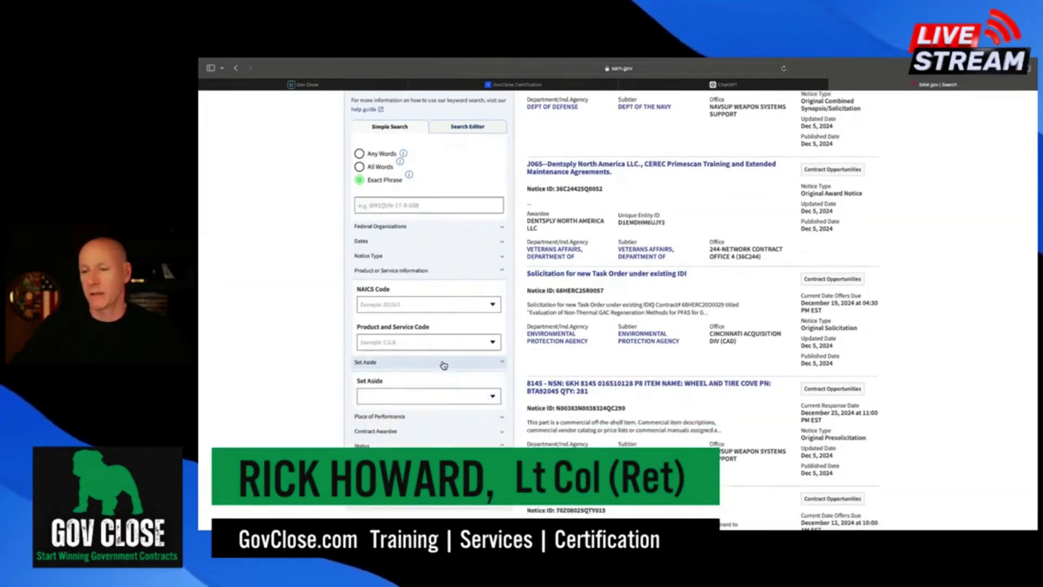
pyautogui.click(438, 363)
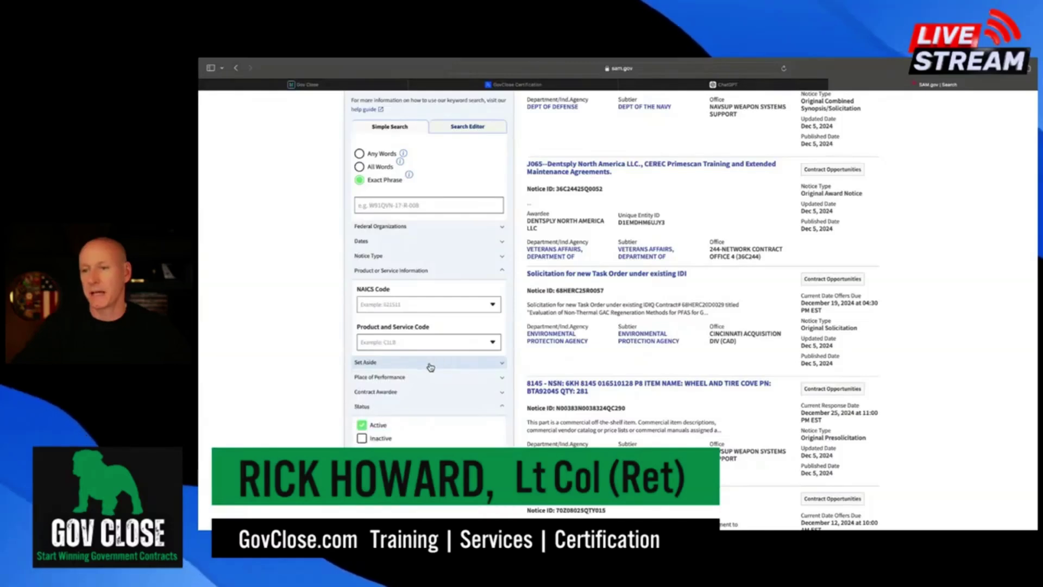
pyautogui.click(424, 255)
pyautogui.click(421, 283)
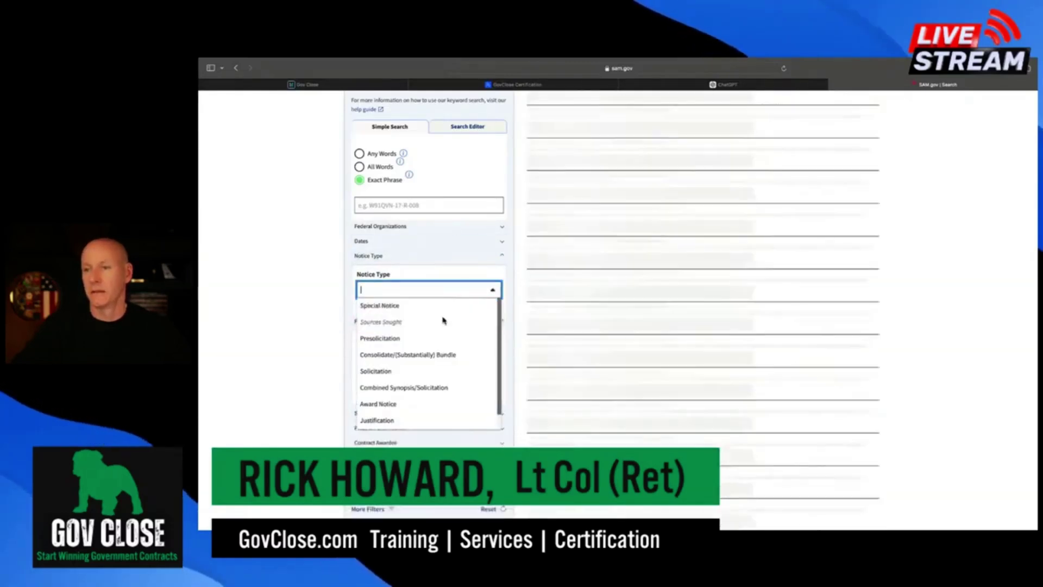
pyautogui.click(423, 241)
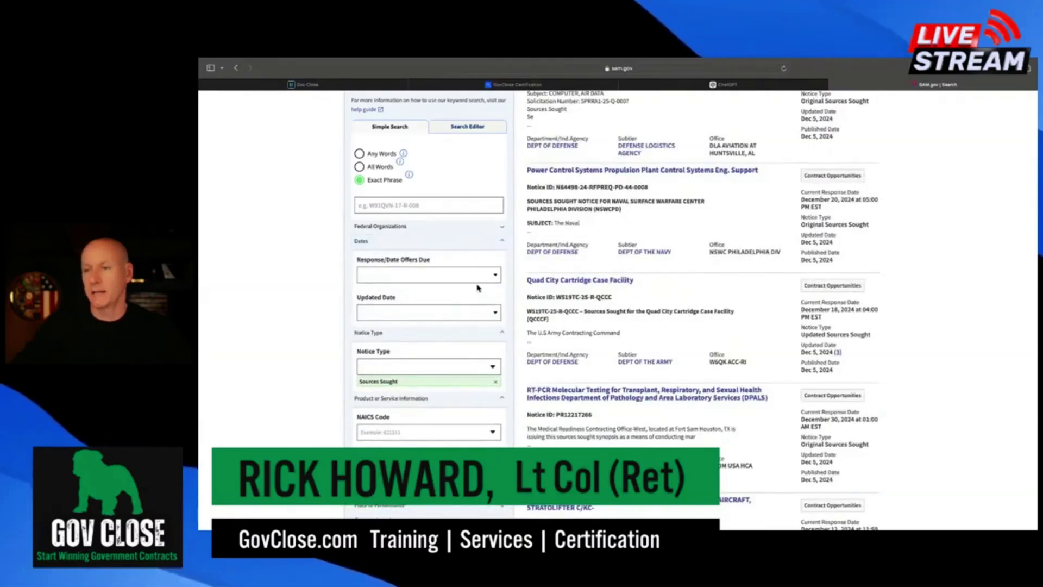
# - Set the Response/Date Offers Due range to the next 3 months
pyautogui.click(487, 278)
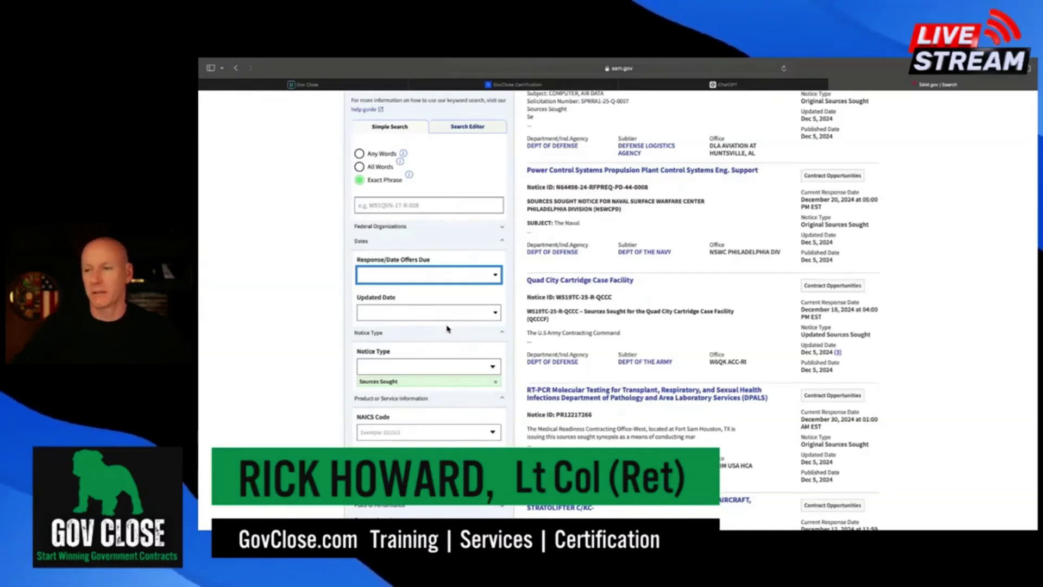
pyautogui.scroll(5, 447, 329)
pyautogui.scroll(-1, 429, 376)
# - Apply 'analyst certification' as an exact-phrase keyword, leaving the single U.S. Embassy Mexico notice
pyautogui.click(430, 354)
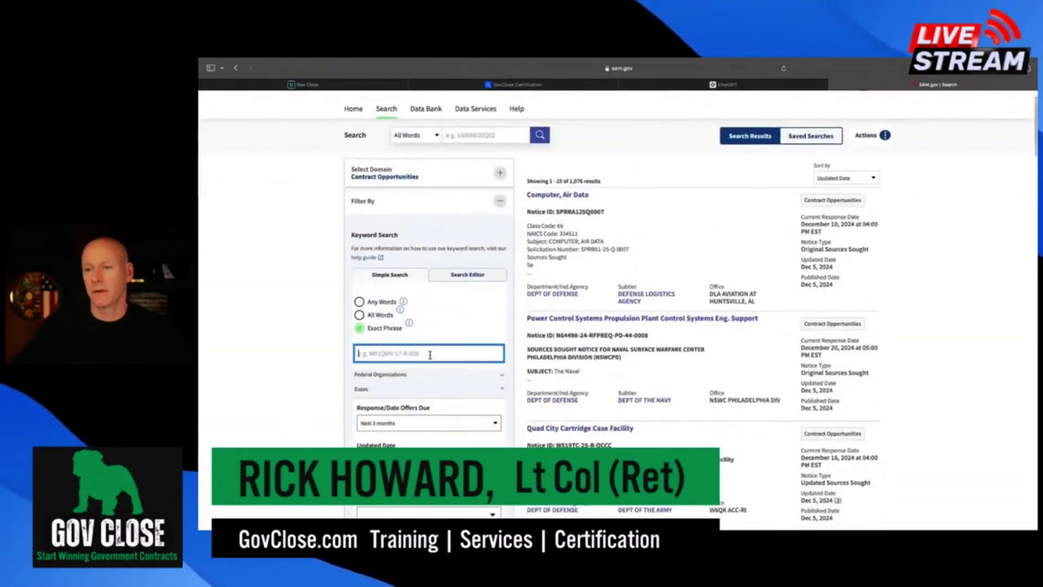
pyautogui.write('an')
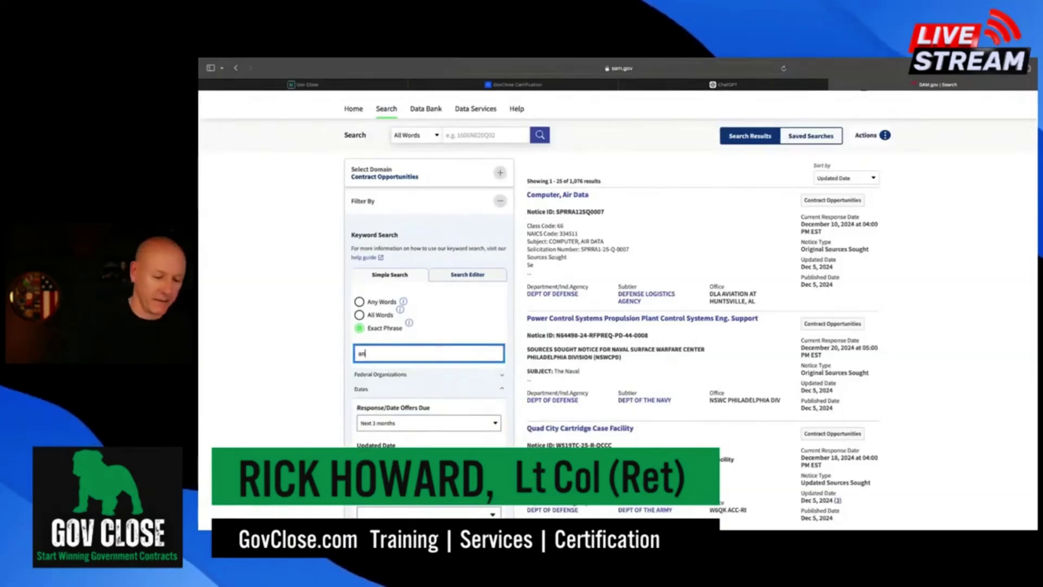
pyautogui.write('alyst certification')
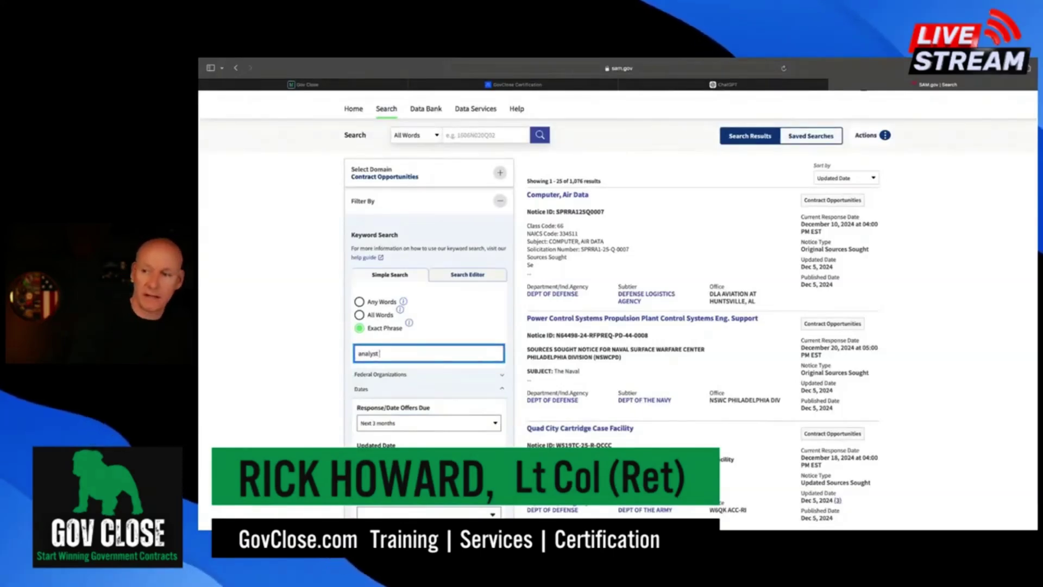
pyautogui.press('Return')
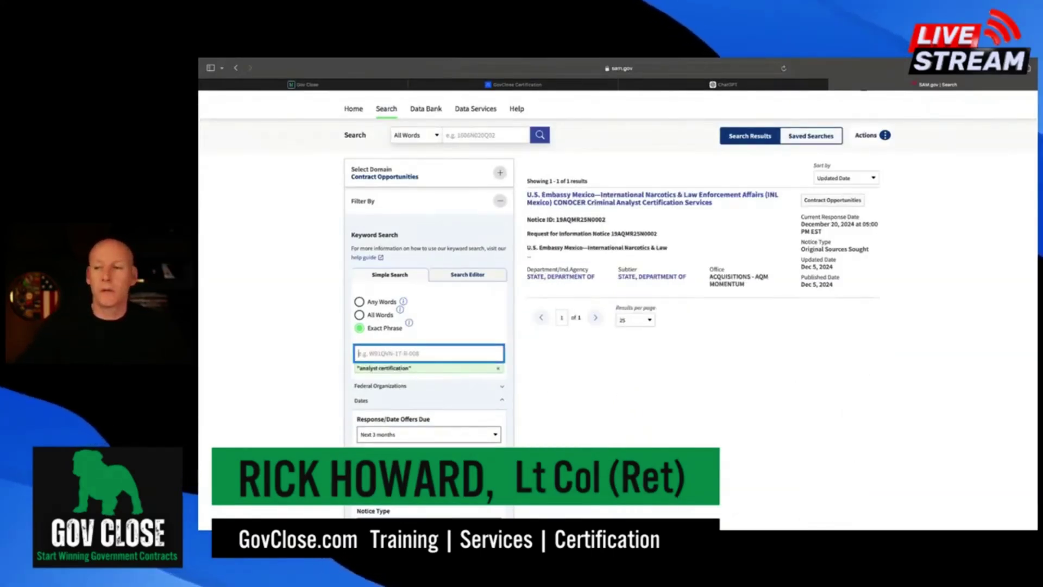
pyautogui.scroll(-3, 452, 413)
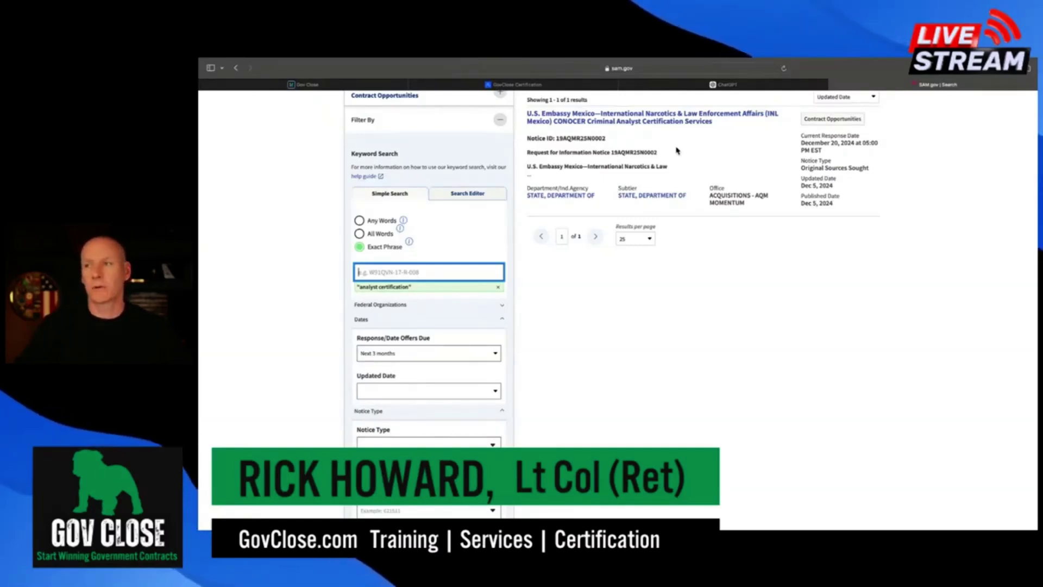
pyautogui.scroll(1, 676, 150)
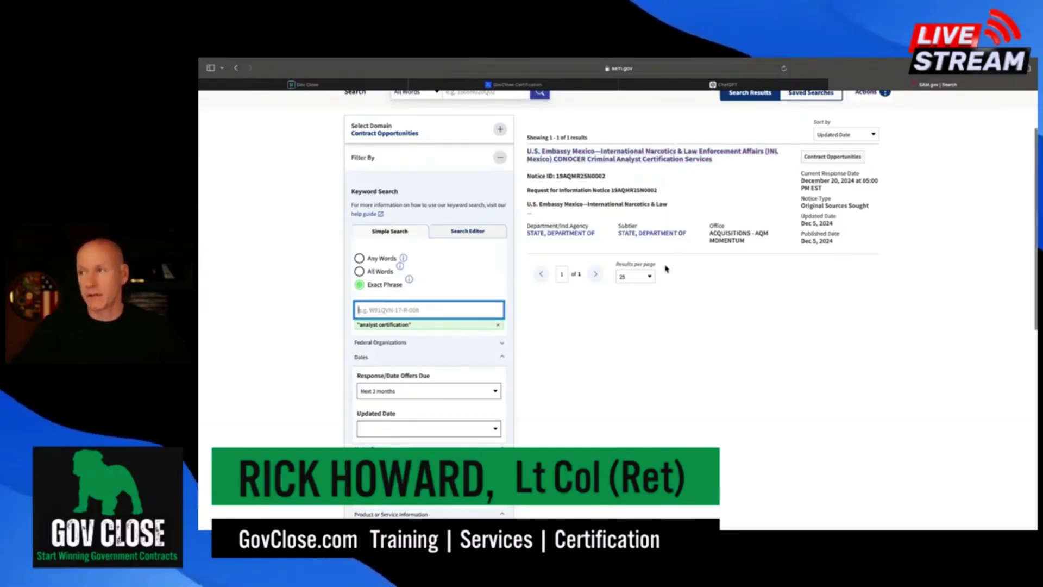
pyautogui.scroll(1, 666, 269)
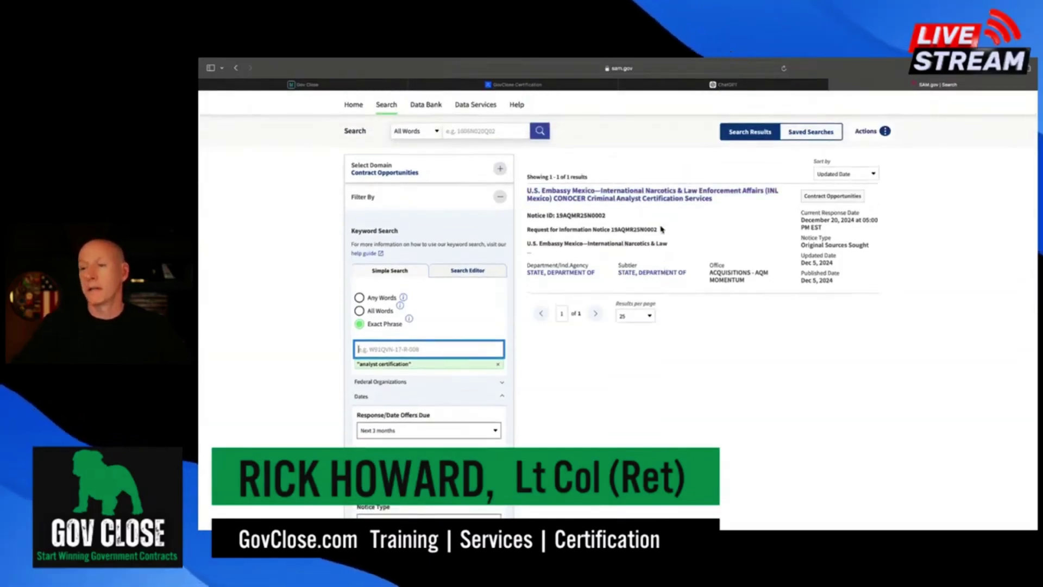
pyautogui.scroll(1, 710, 190)
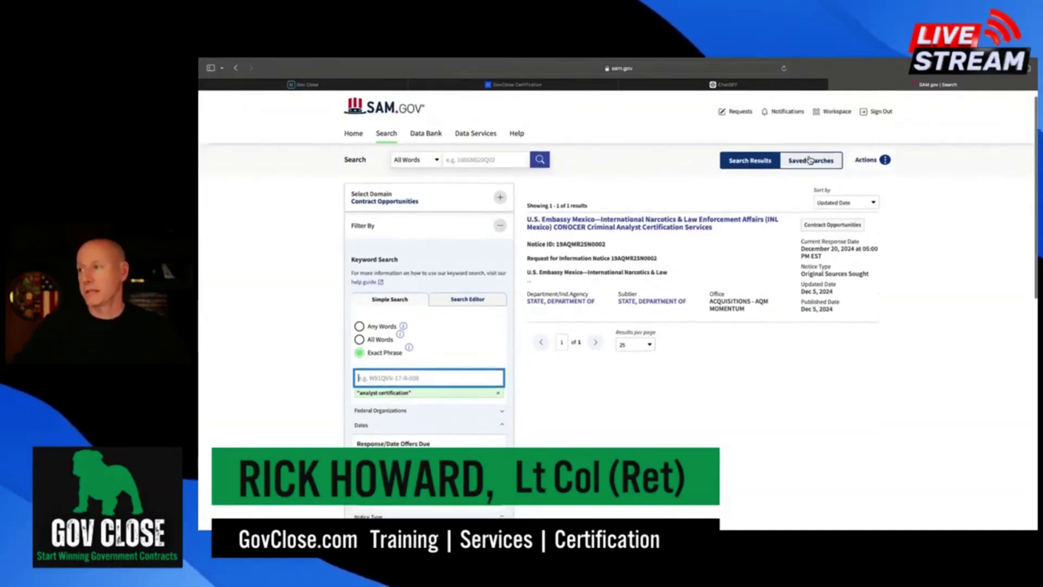
# - Save the current search from the Actions menu under the name 'Cert2'
pyautogui.click(883, 160)
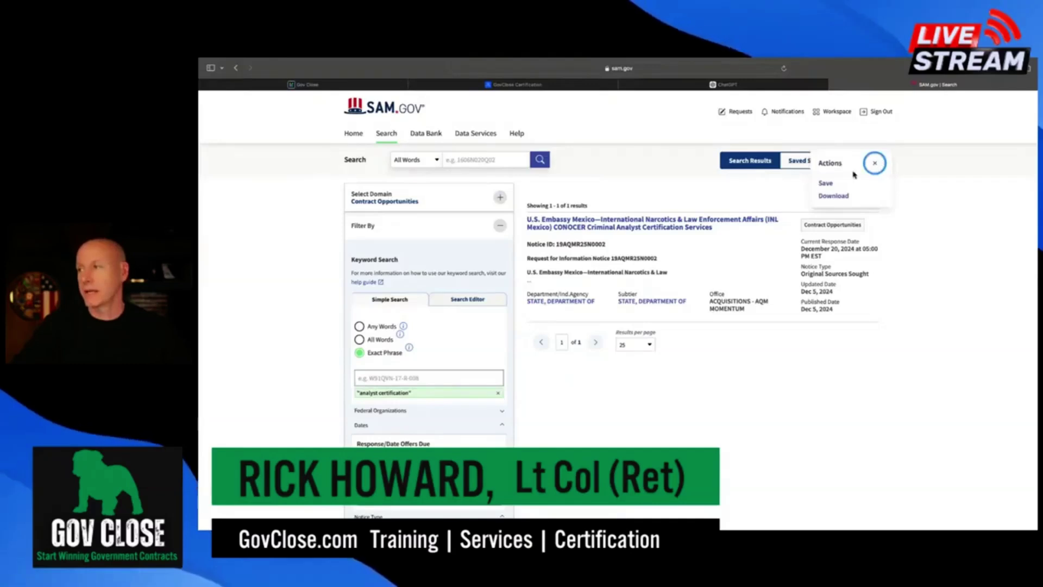
pyautogui.click(823, 183)
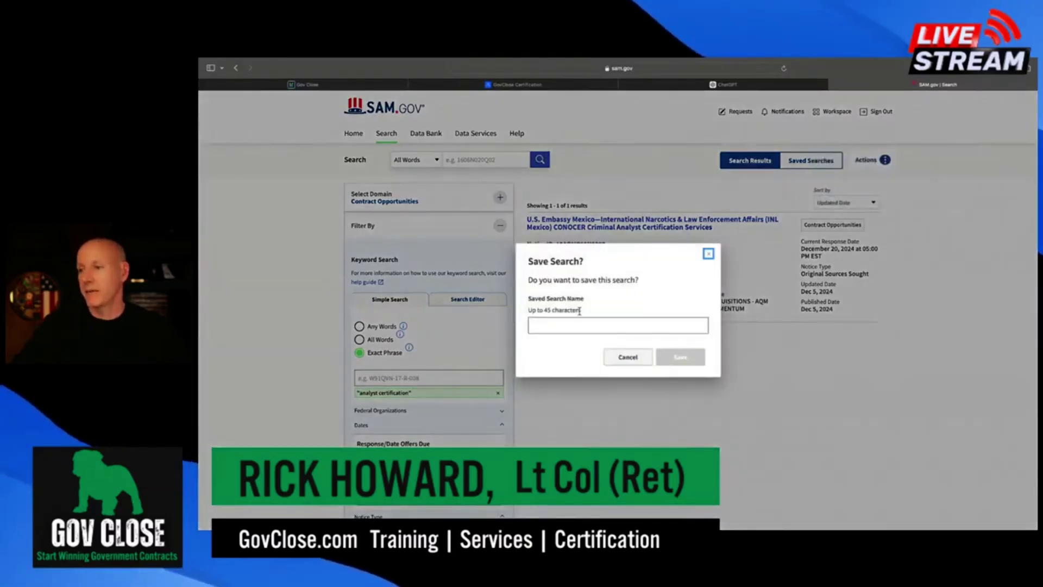
pyautogui.click(567, 325)
pyautogui.write('Cert2')
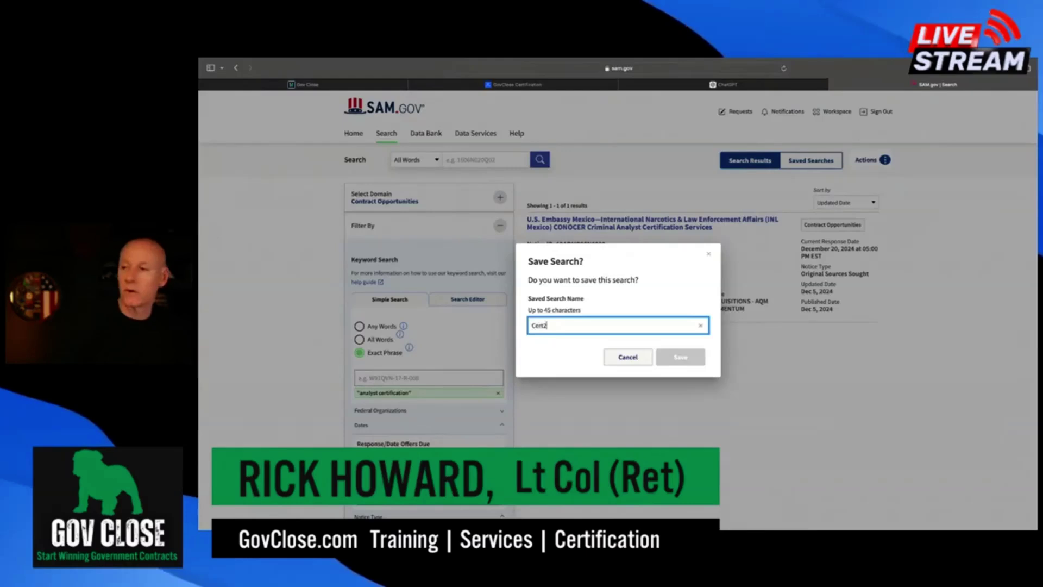
pyautogui.click(598, 353)
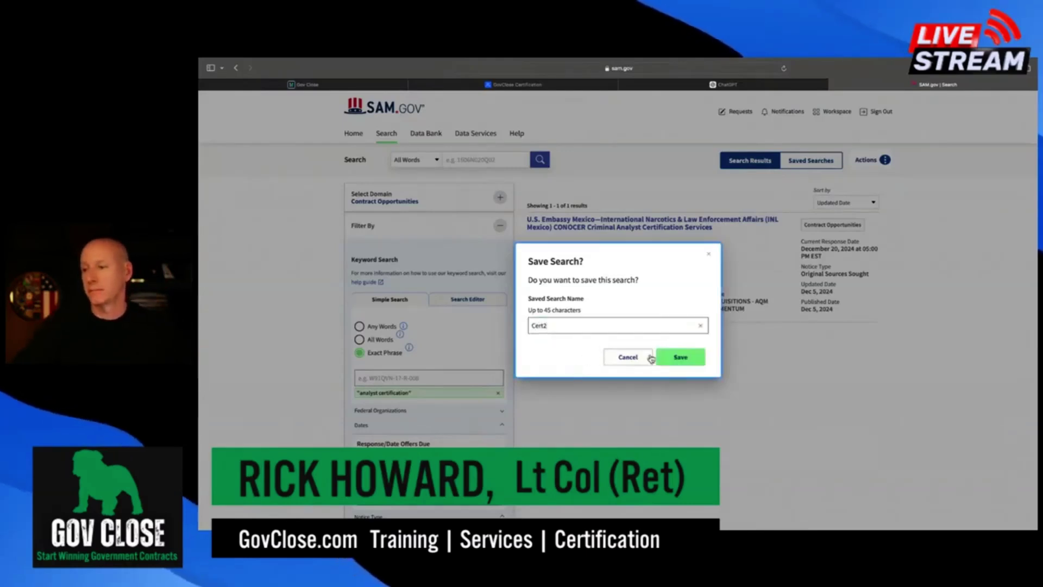
pyautogui.click(679, 357)
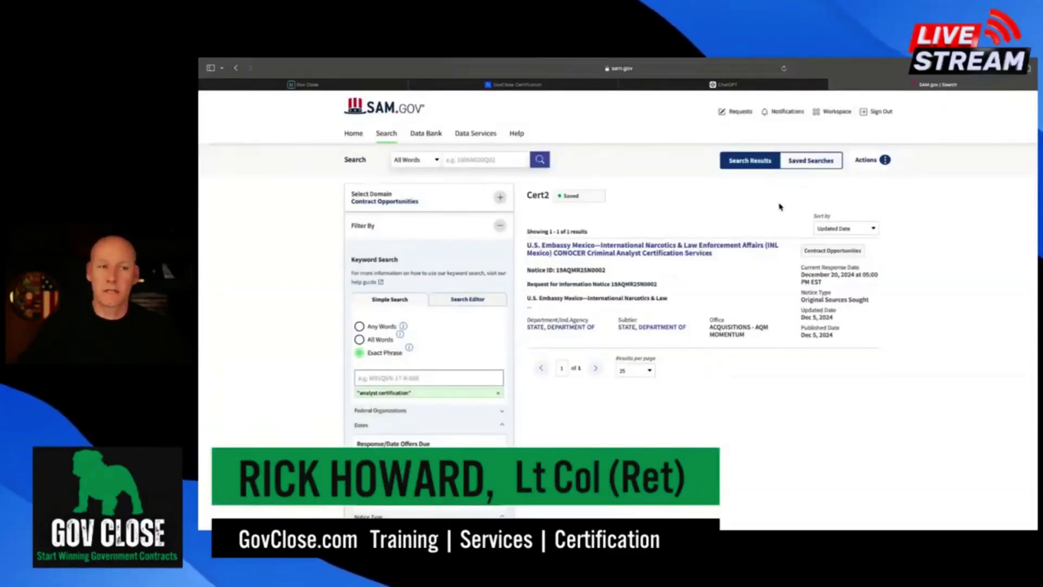
# - Open the 'Augmented Reality' entry from Saved Searches, showing its 3 opportunities
pyautogui.click(811, 161)
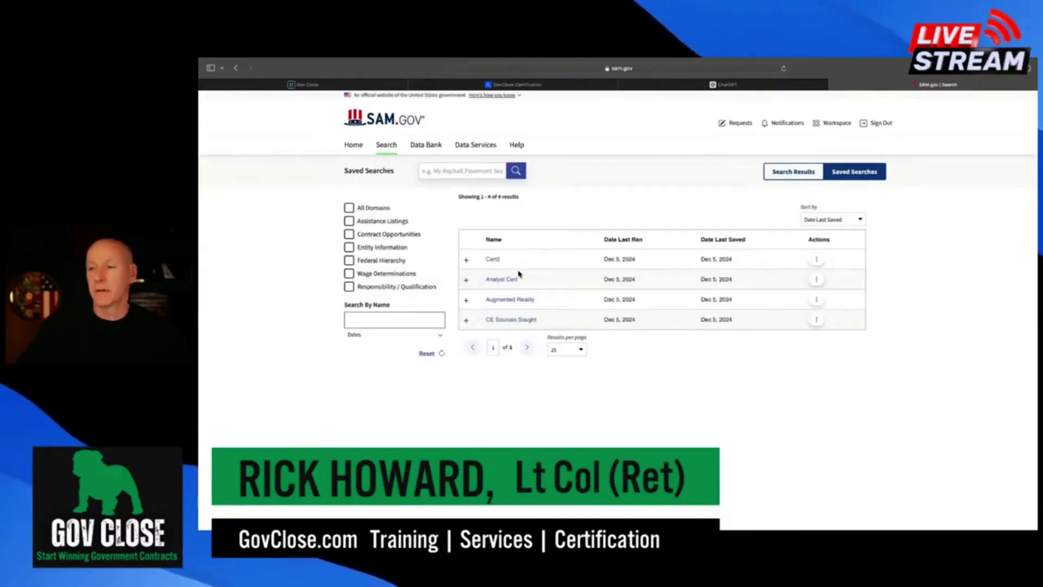
pyautogui.click(510, 300)
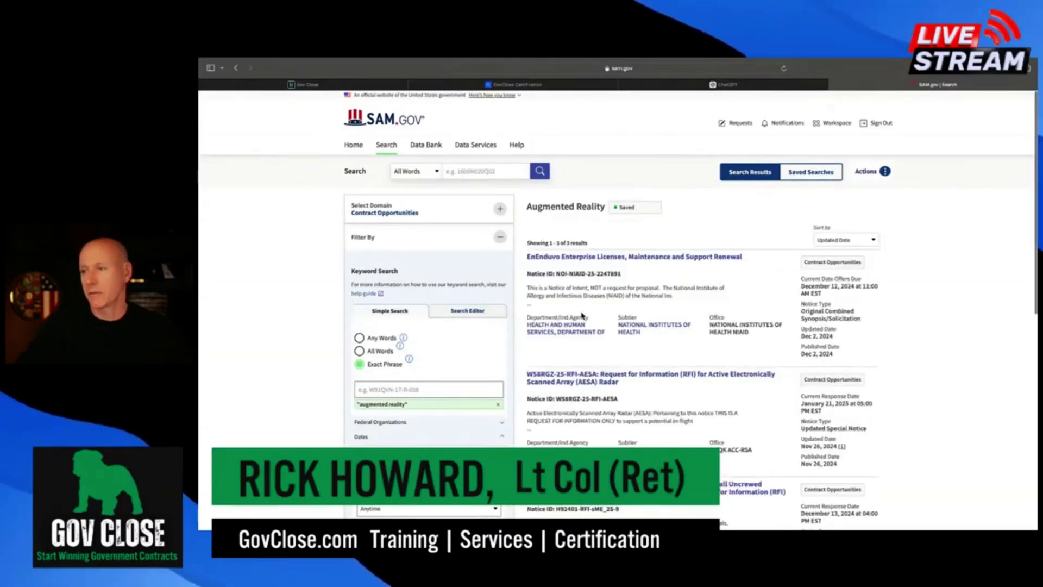
# - Open the 'EnEnduvo Enterprise Licenses, Maintenance and Support Renewal' notice from the results
pyautogui.scroll(-1, 581, 315)
pyautogui.scroll(-2, 581, 315)
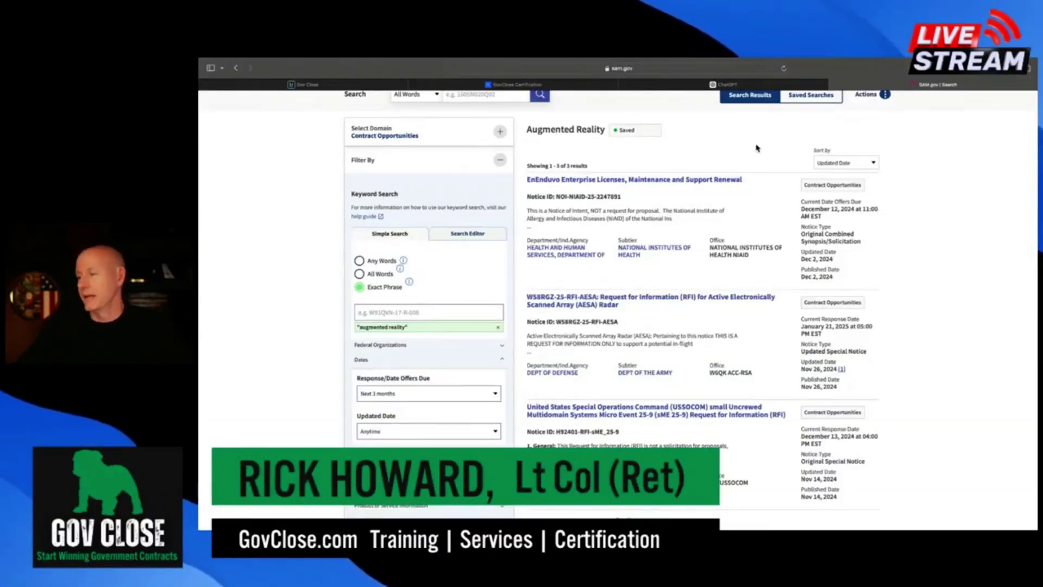
pyautogui.click(706, 186)
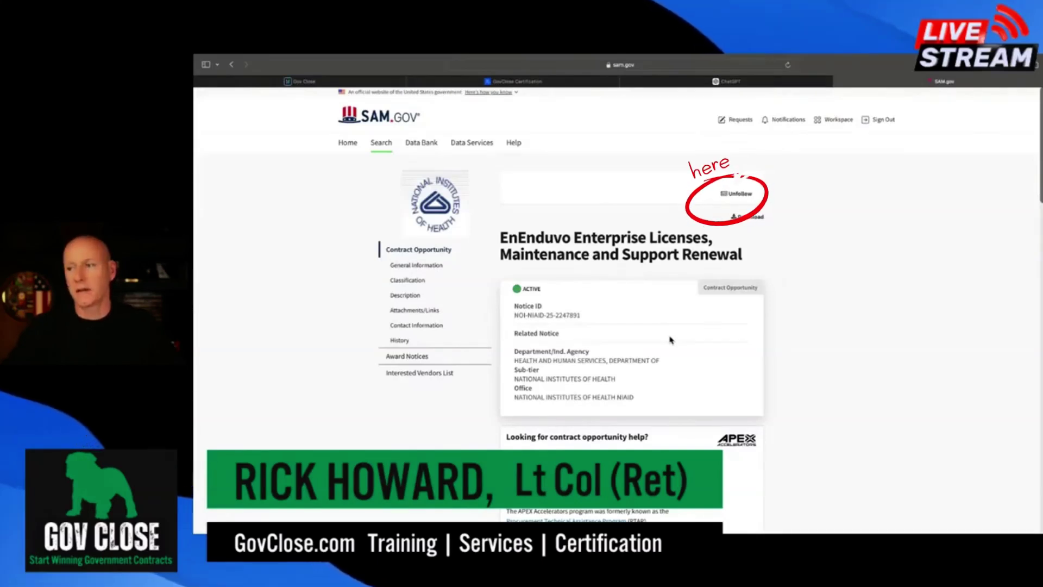
# - Review the EnEnduvo NIH NIAID Notice of Intent page, which is already followed
pyautogui.scroll(-1, 669, 339)
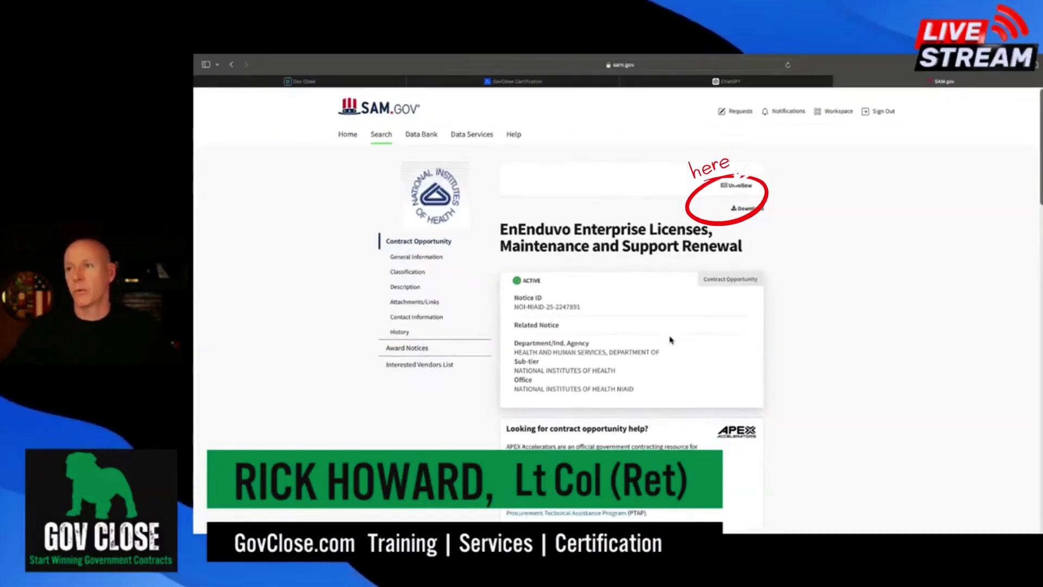